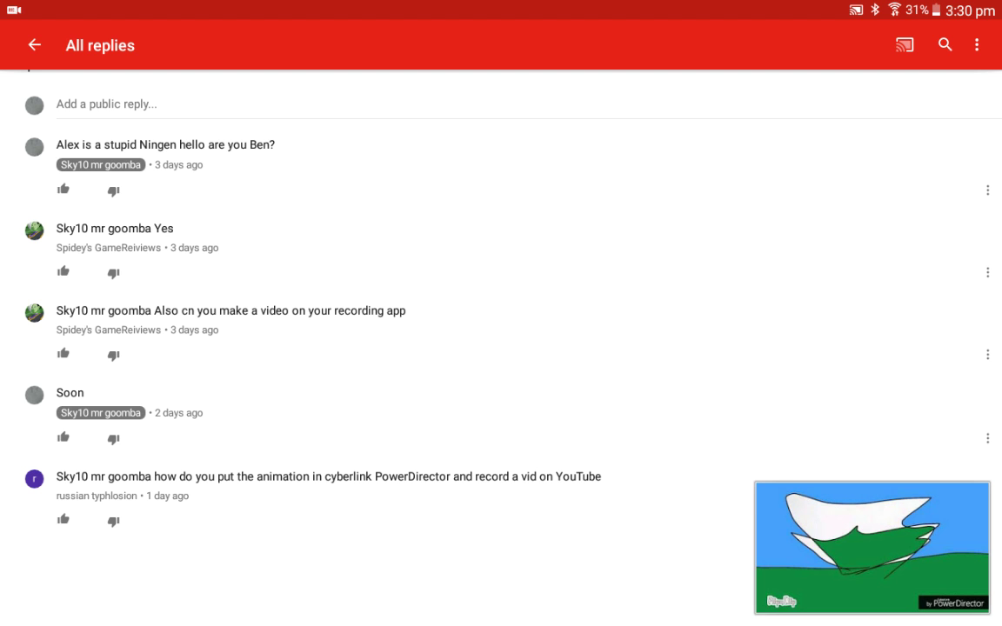
- Check in the Rec. app that the 'toomuch' screen recording is running, then return home
{"action": "key", "text": "super"}
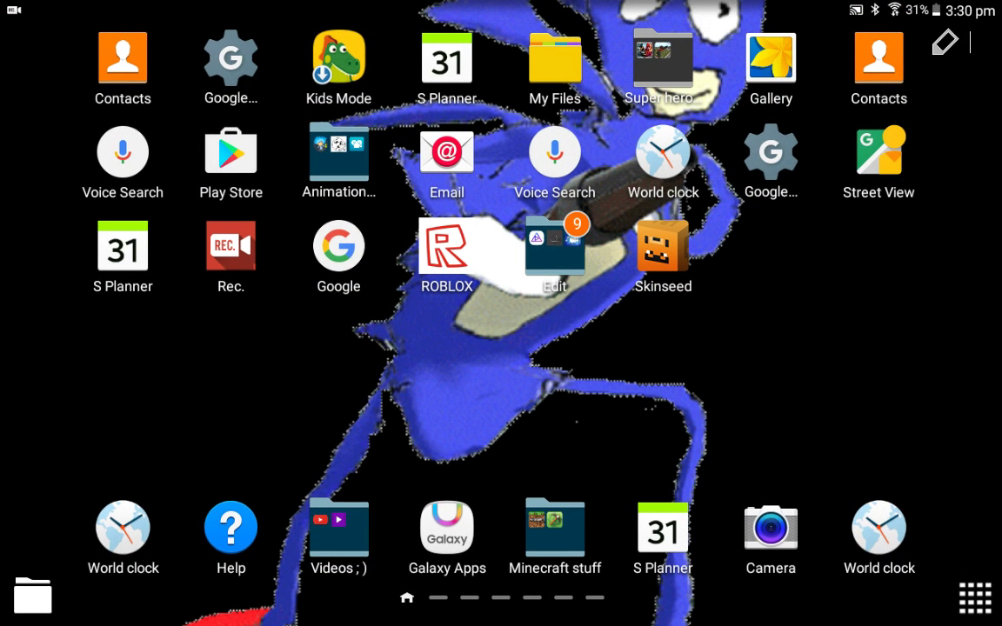
{"action": "left_click", "coordinate": [231, 246]}
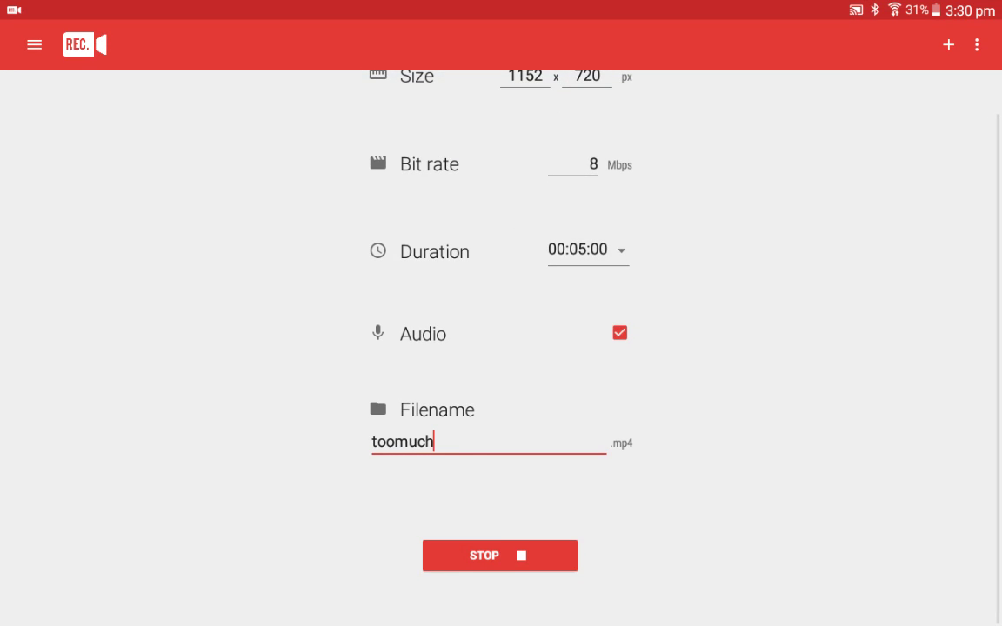
{"action": "scroll", "coordinate": [501, 348], "scroll_direction": "up", "scroll_amount": 1}
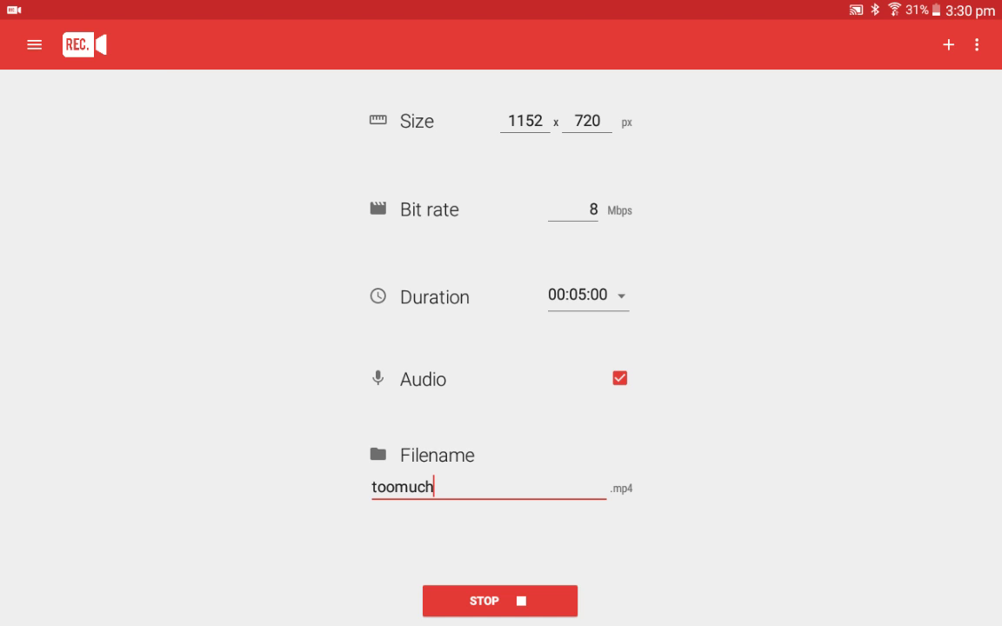
{"action": "key", "text": "Home"}
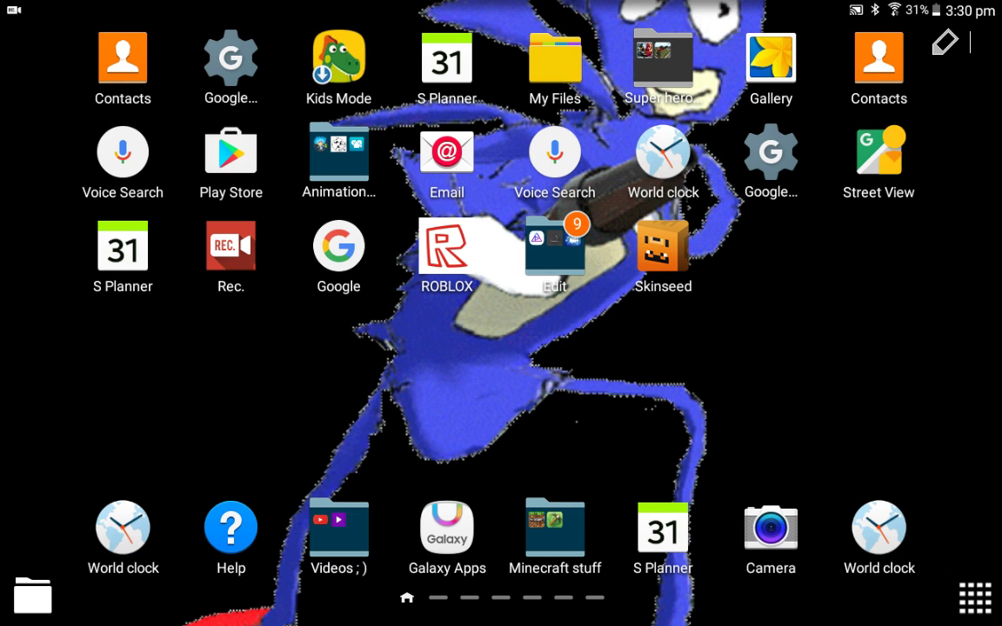
- Open FlipaClip project 'd' from the project list and preview its animation
{"action": "left_click", "coordinate": [554, 246]}
{"action": "left_click", "coordinate": [501, 417]}
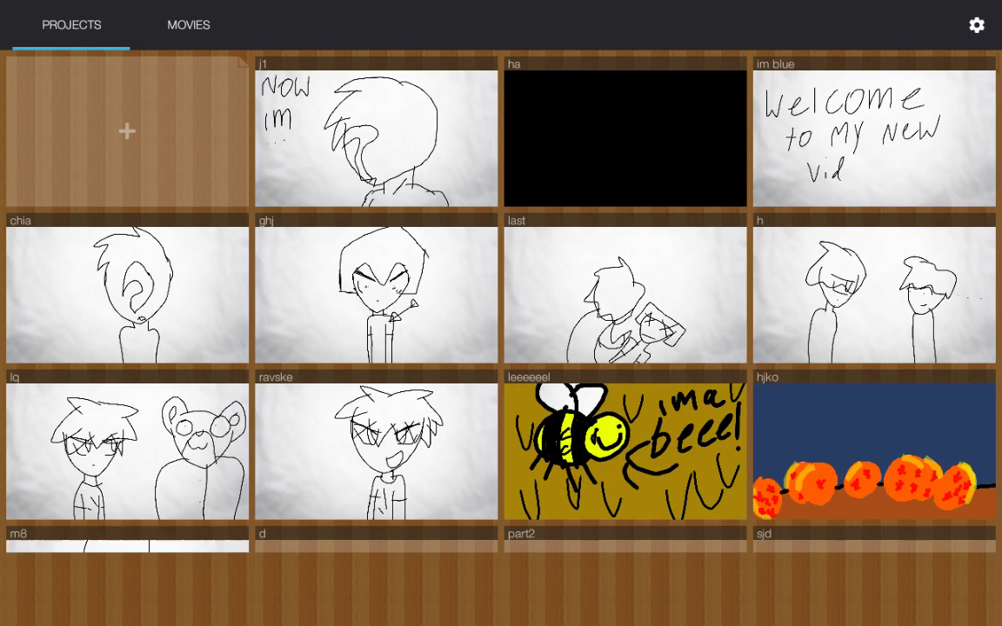
{"action": "scroll", "coordinate": [501, 313], "scroll_direction": "down", "scroll_amount": 5}
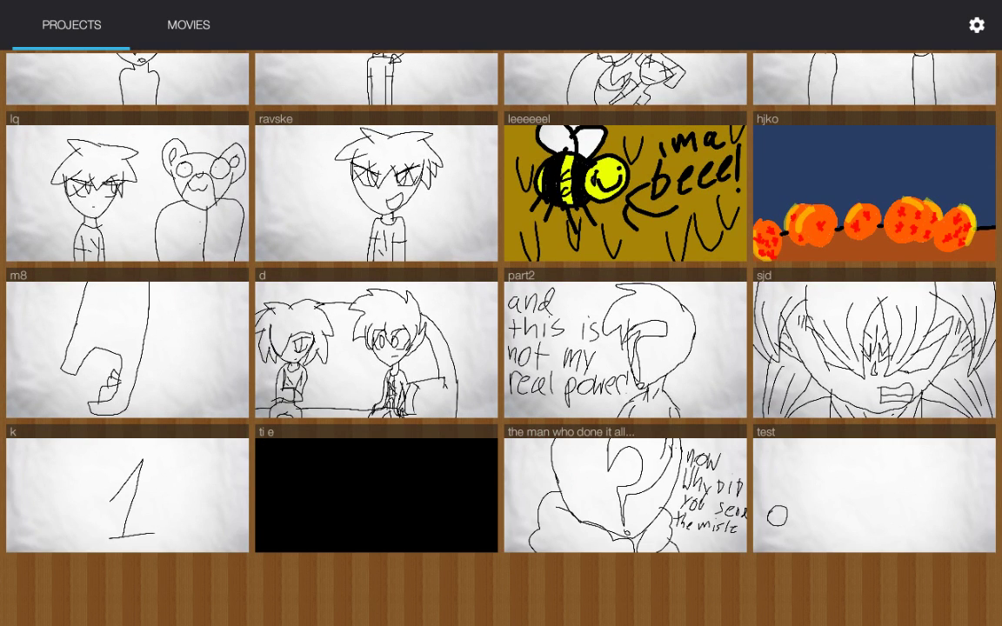
{"action": "left_click", "coordinate": [376, 348]}
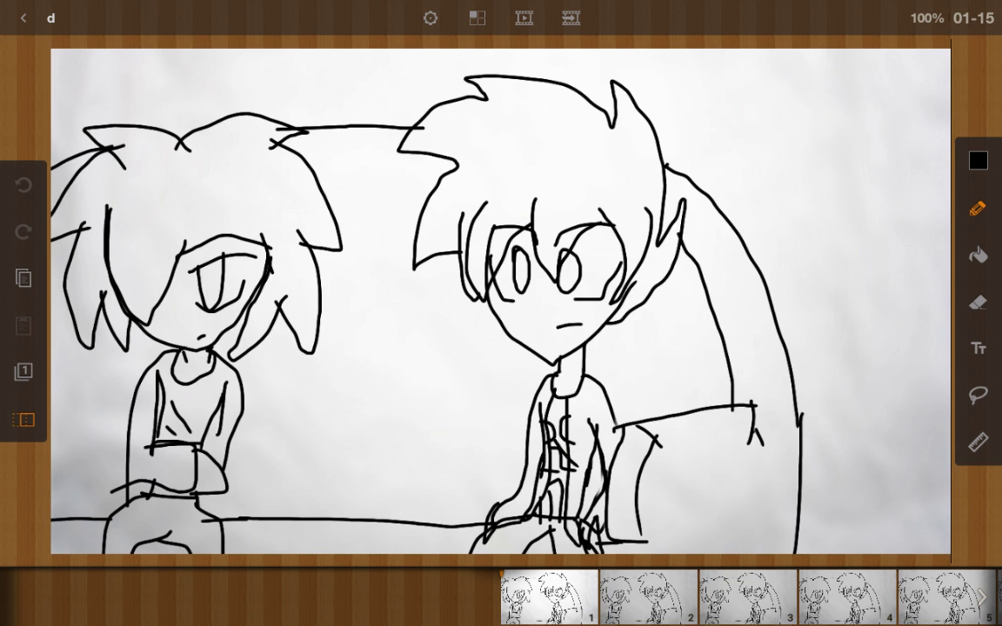
{"action": "left_click", "coordinate": [524, 18]}
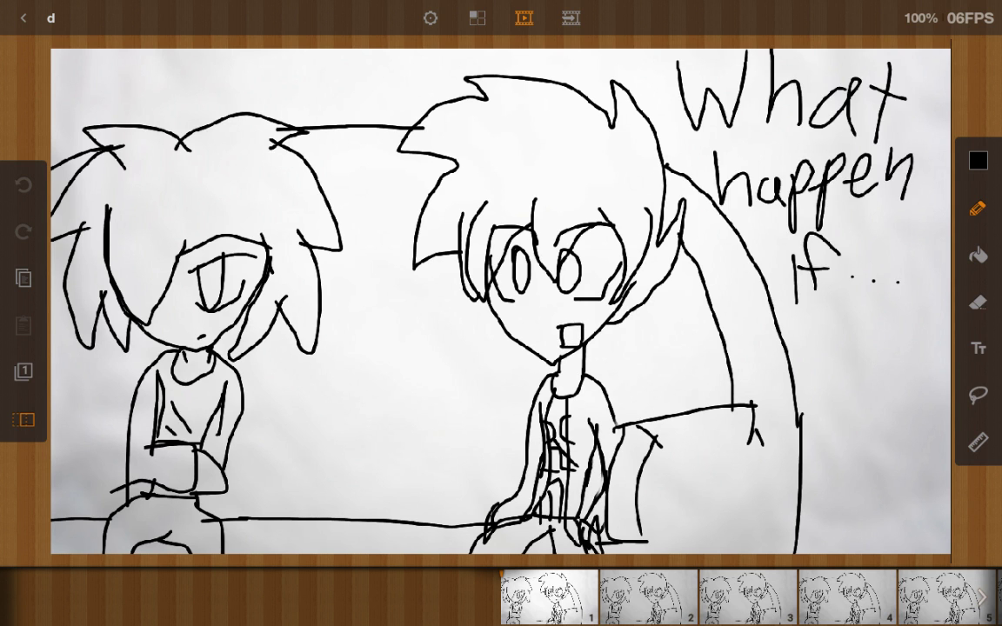
- Build project d into a movie (15 frames, 07fps) and return to the home screen
{"action": "left_click", "coordinate": [570, 18]}
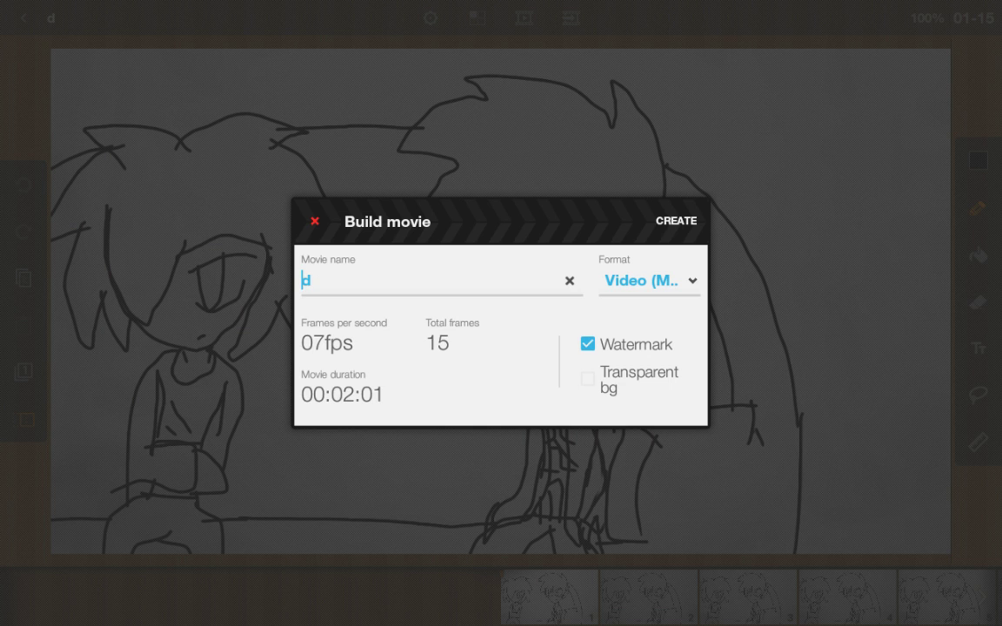
{"action": "left_click", "coordinate": [676, 221]}
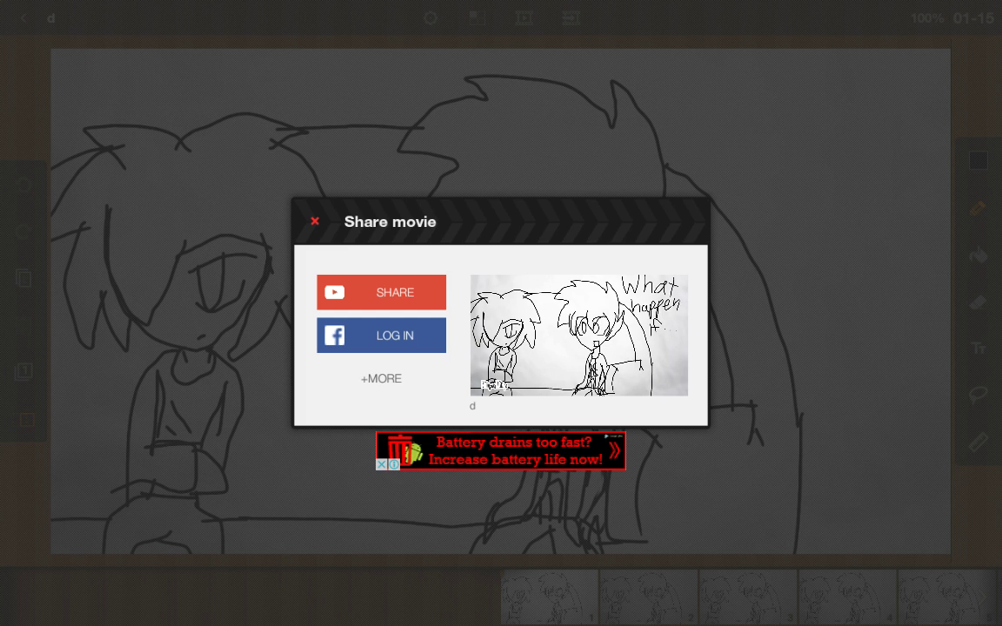
{"action": "key", "text": "super"}
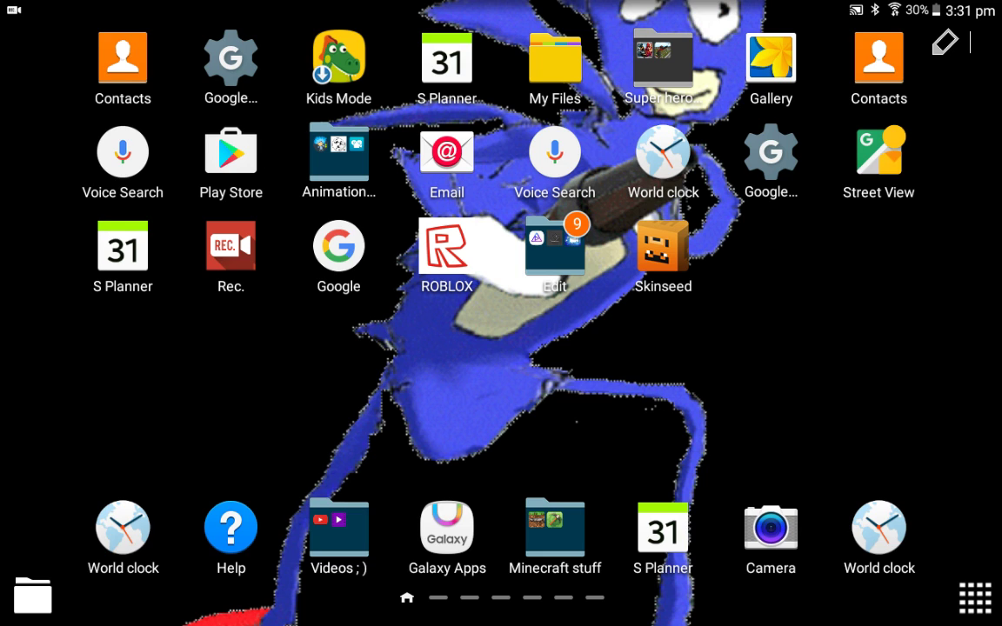
- Create a new 16:9 PowerDirector project named 'keeeeee'
{"action": "left_click", "coordinate": [555, 248]}
{"action": "key", "text": "Escape"}
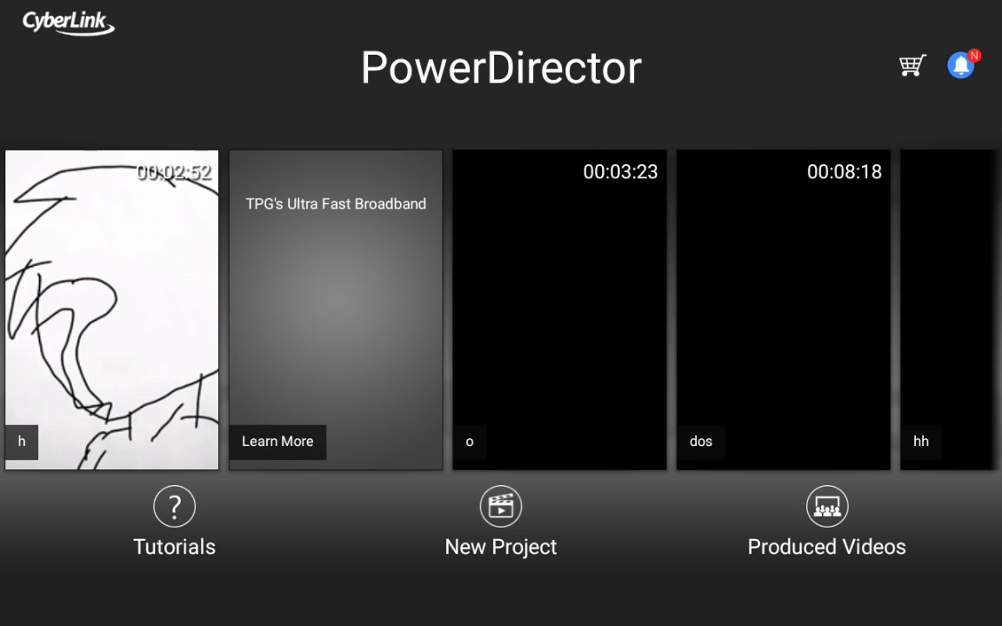
{"action": "left_click", "coordinate": [500, 522]}
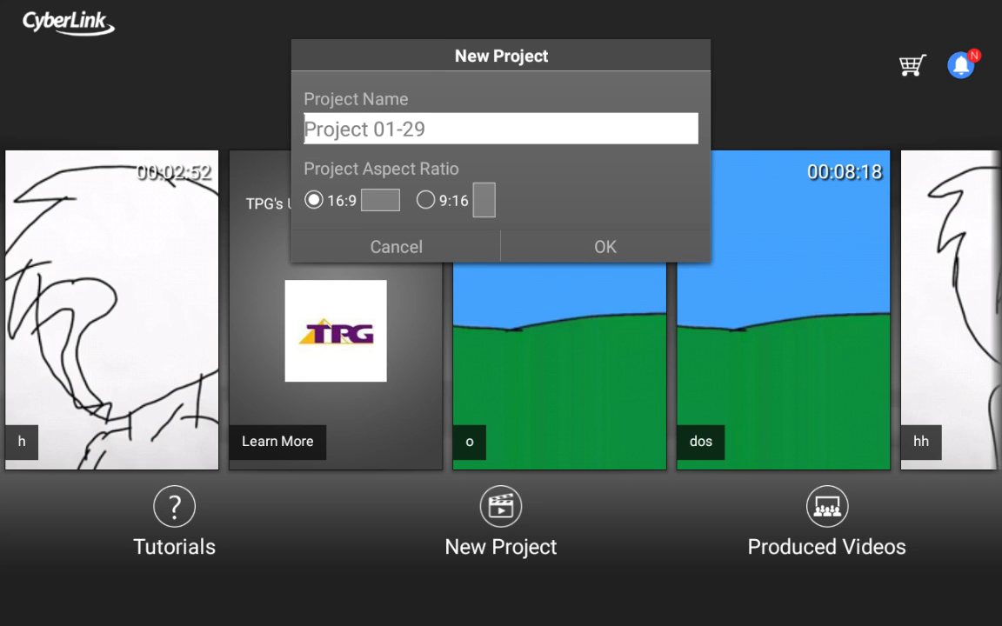
{"action": "type", "text": "u"}
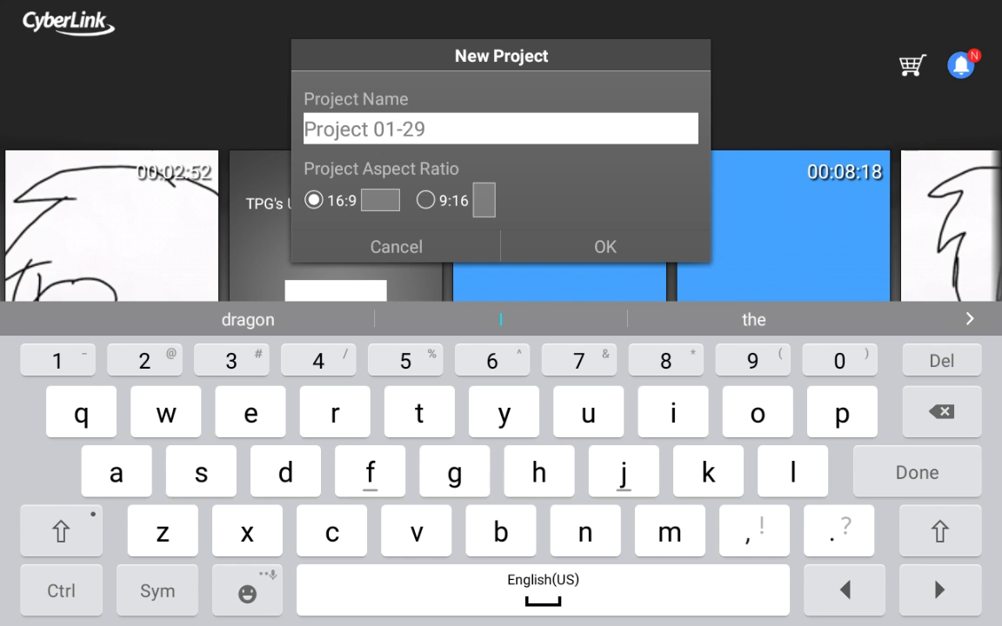
{"action": "type", "text": "keeeeee"}
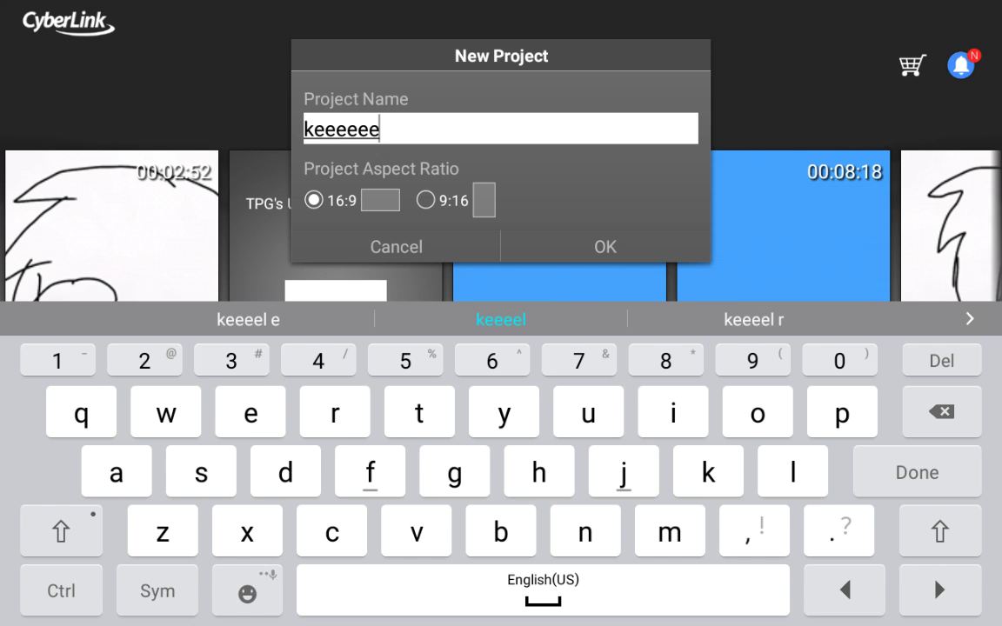
{"action": "type", "text": "l"}
{"action": "left_click", "coordinate": [605, 247]}
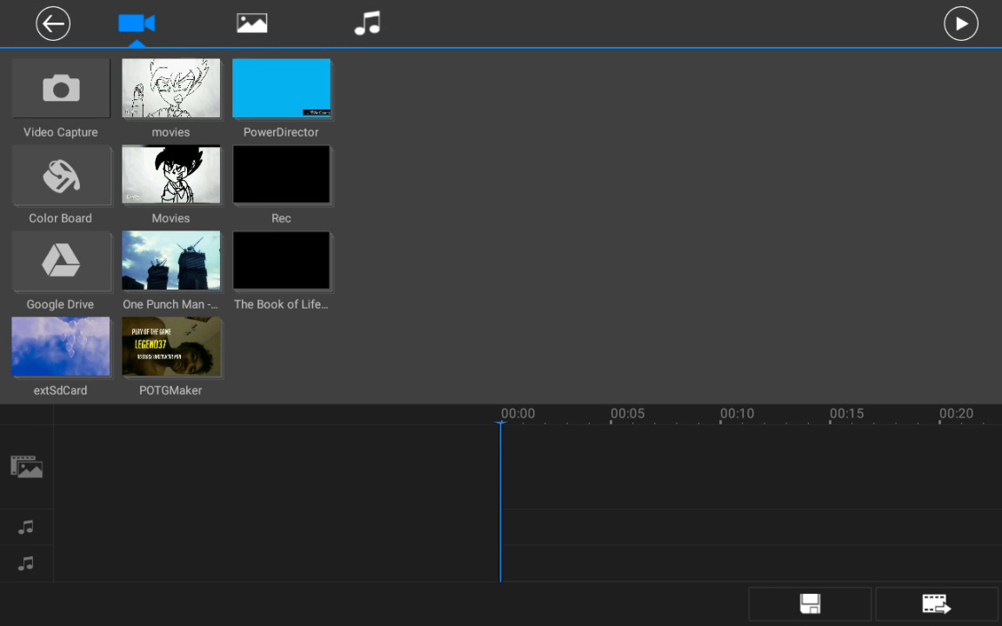
- Add d.mp4 from the movies folder to the timeline, preview it, and bring up Produce options
{"action": "left_click", "coordinate": [170, 88]}
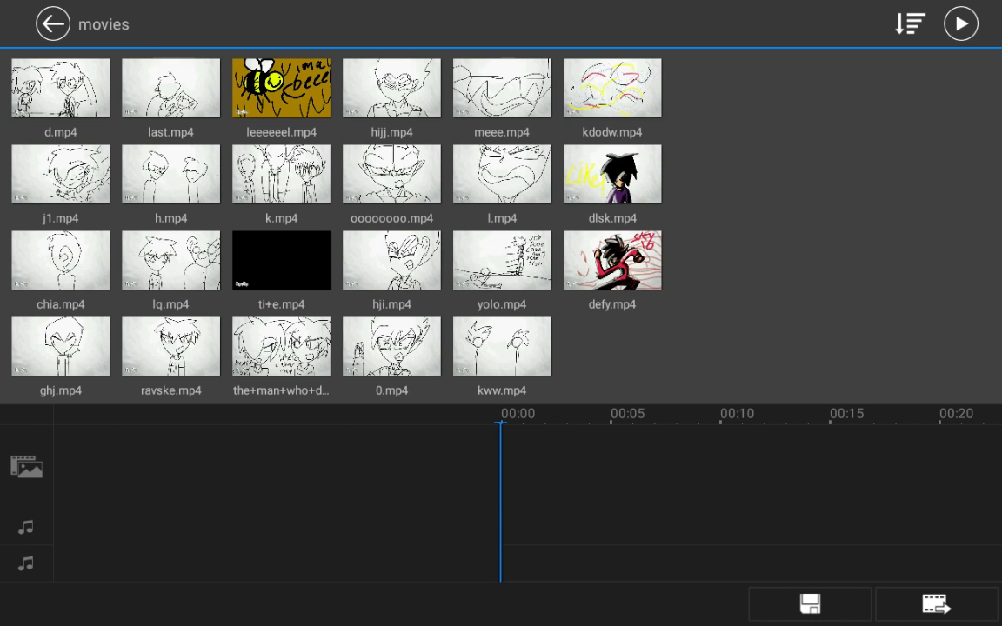
{"action": "left_click", "coordinate": [60, 87]}
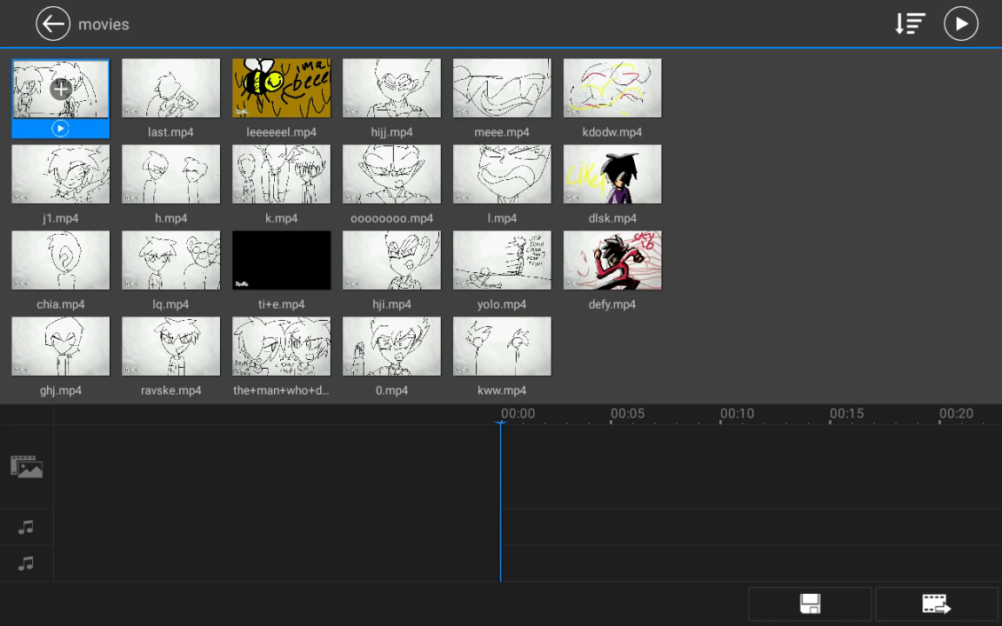
{"action": "left_click", "coordinate": [60, 88]}
{"action": "left_click", "coordinate": [52, 24]}
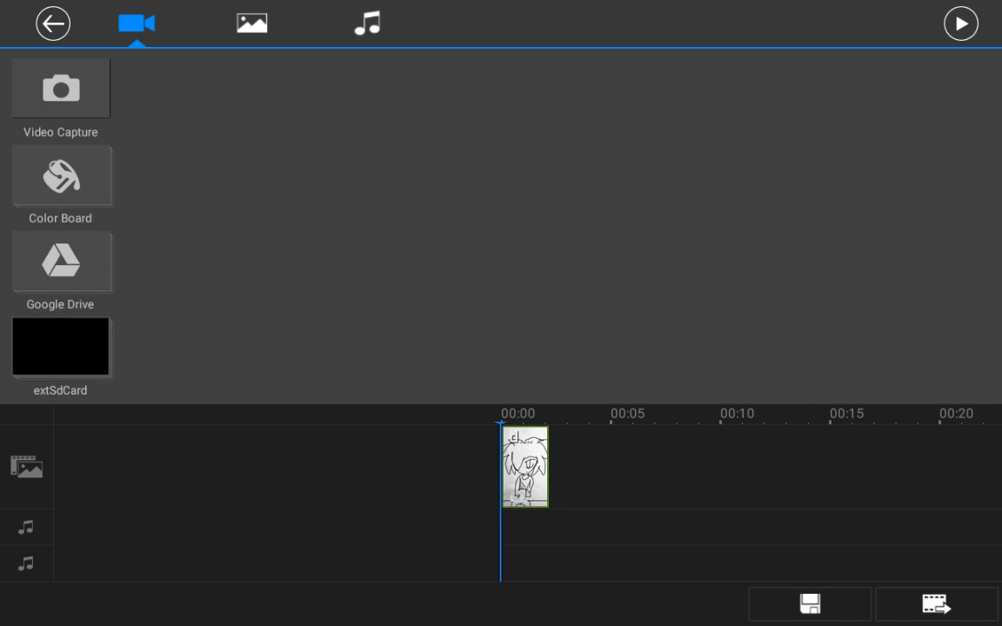
{"action": "left_click", "coordinate": [53, 24]}
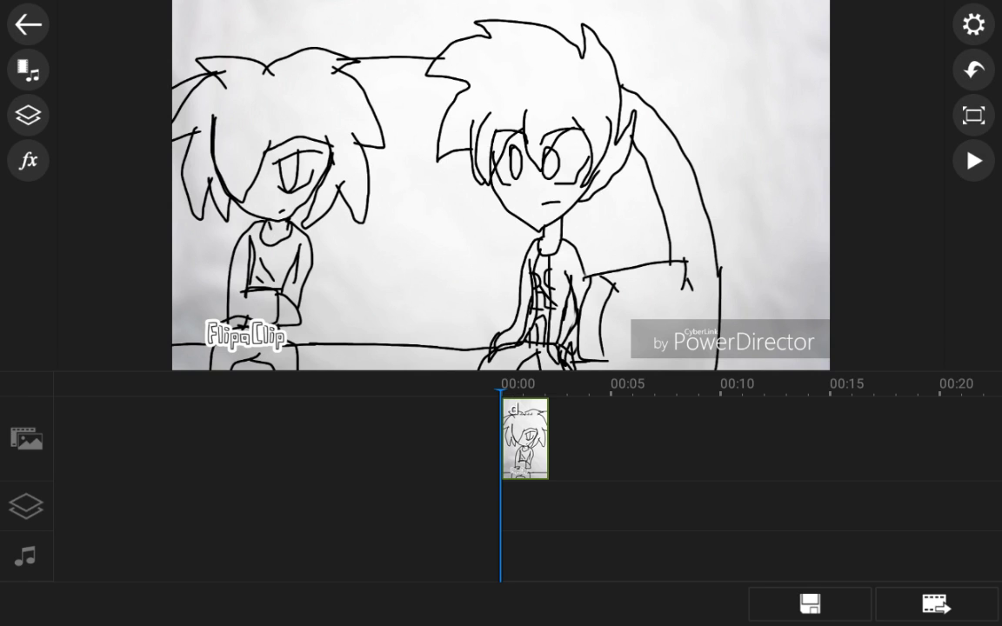
{"action": "left_click", "coordinate": [973, 160]}
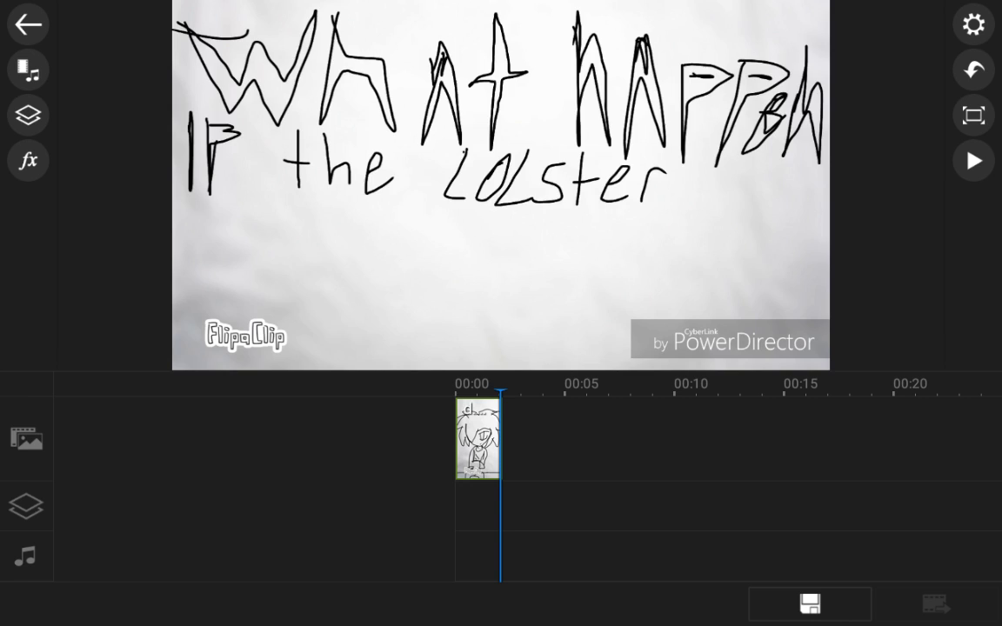
{"action": "left_click", "coordinate": [935, 603]}
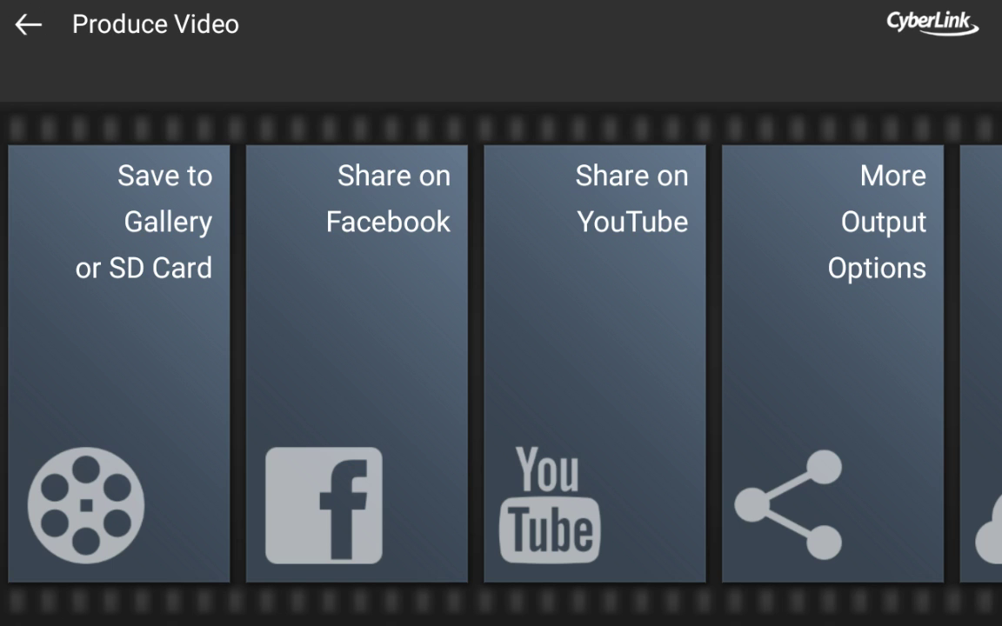
- Produce the project as an HD MP4 for YouTube sharing, then return to the editor
{"action": "left_click", "coordinate": [594, 363]}
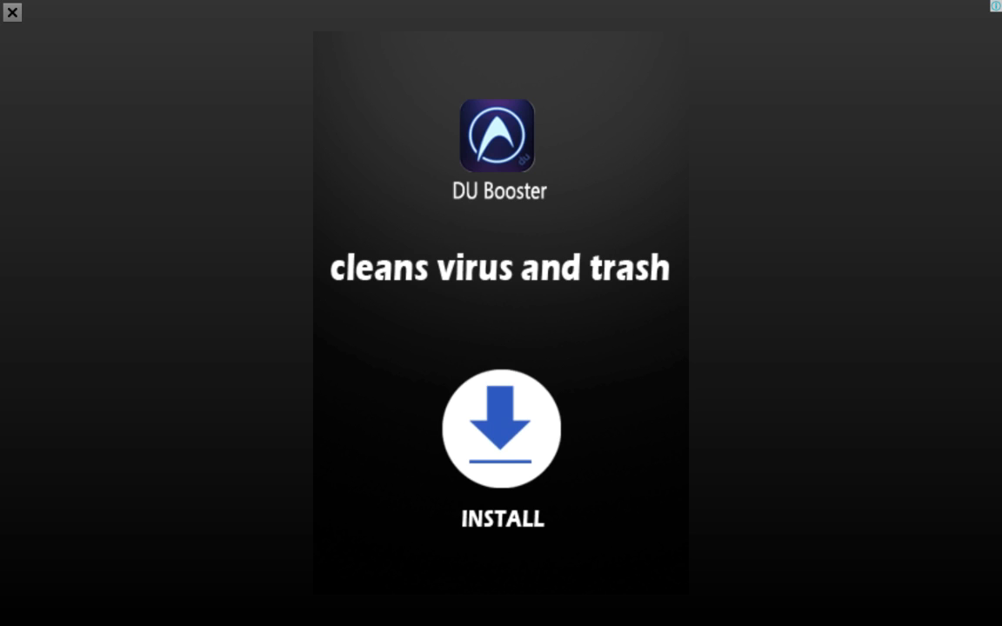
{"action": "key", "text": "Escape"}
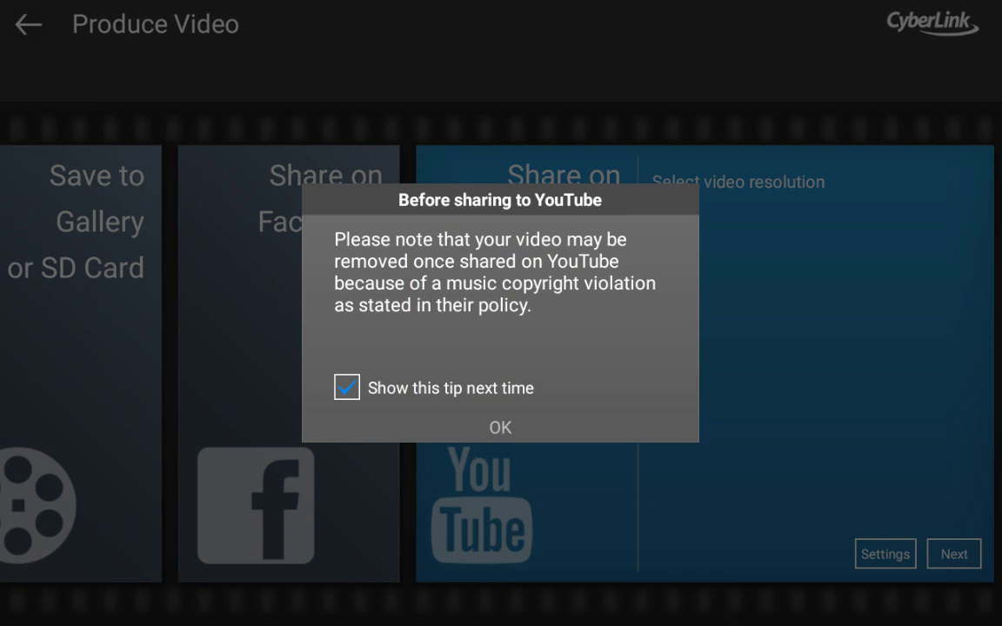
{"action": "key", "text": "Return"}
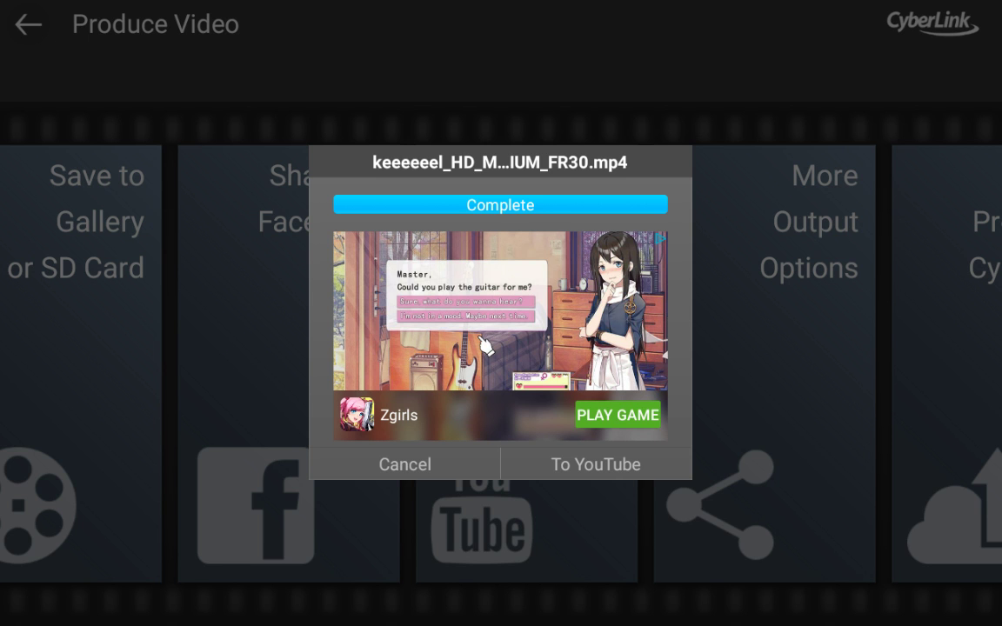
{"action": "key", "text": "Escape"}
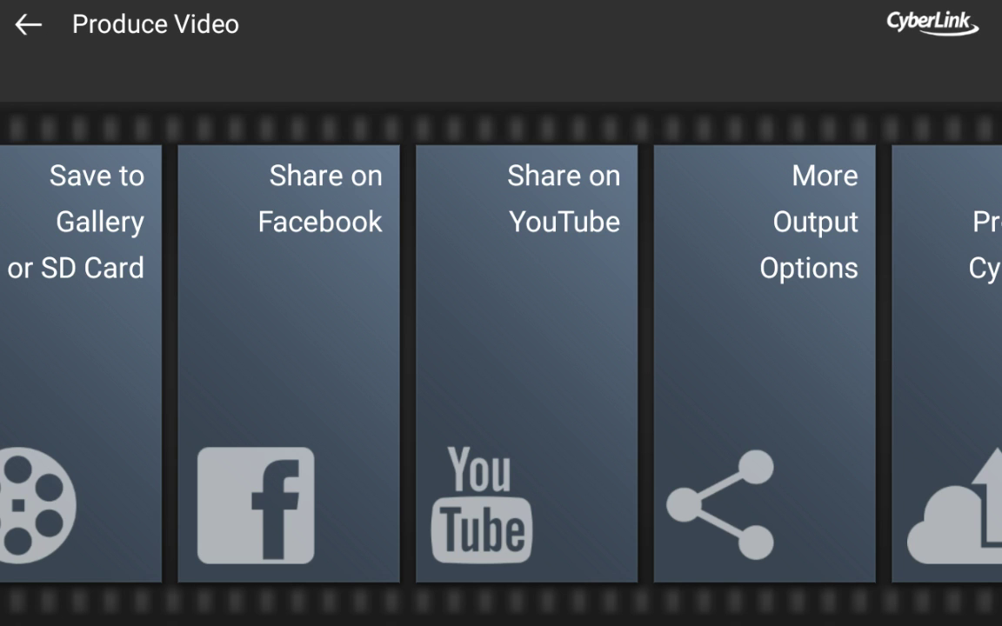
{"action": "key", "text": "Escape"}
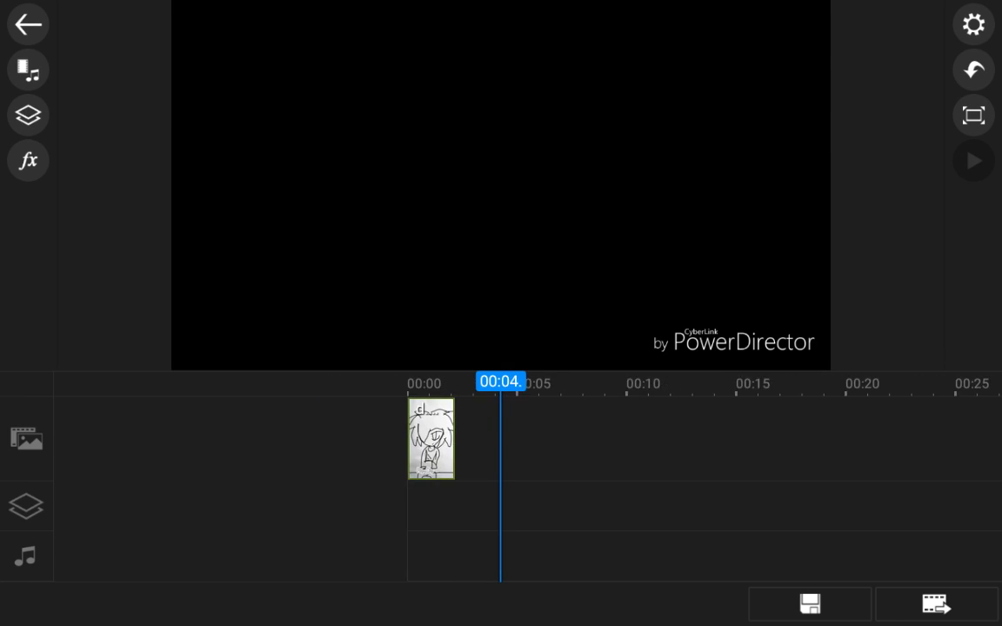
{"action": "mouse_move", "coordinate": [695, 522]}
{"action": "left_mouse_down"}
{"action": "mouse_move", "coordinate": [261, 521]}
{"action": "mouse_move", "coordinate": [635, 522]}
{"action": "left_mouse_up"}
{"action": "mouse_move", "coordinate": [696, 435]}
{"action": "left_mouse_down"}
{"action": "mouse_move", "coordinate": [261, 435]}
{"action": "mouse_move", "coordinate": [696, 434]}
{"action": "mouse_move", "coordinate": [261, 435]}
{"action": "mouse_move", "coordinate": [732, 443]}
{"action": "mouse_move", "coordinate": [261, 444]}
{"action": "mouse_move", "coordinate": [735, 444]}
{"action": "mouse_move", "coordinate": [261, 444]}
{"action": "mouse_move", "coordinate": [735, 444]}
{"action": "mouse_move", "coordinate": [504, 444]}
{"action": "mouse_move", "coordinate": [722, 443]}
{"action": "left_mouse_up"}
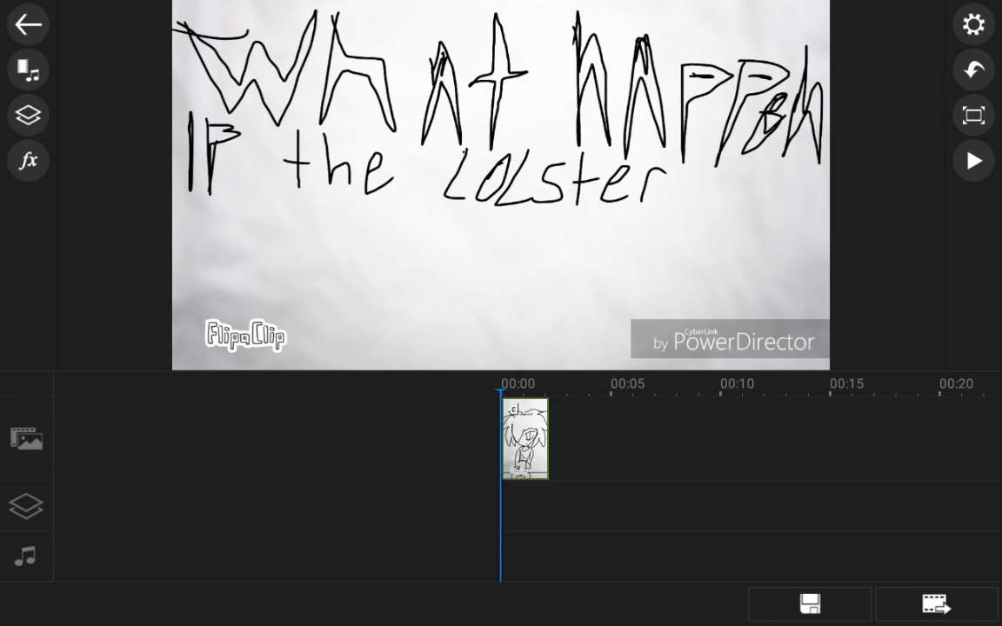
{"action": "left_click", "coordinate": [973, 160]}
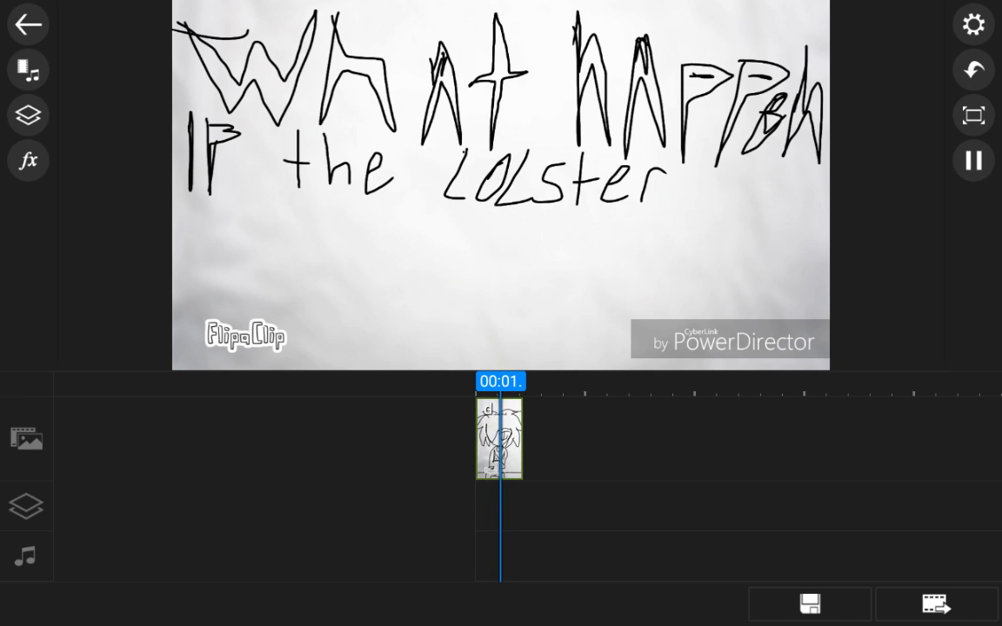
{"action": "left_click", "coordinate": [973, 160]}
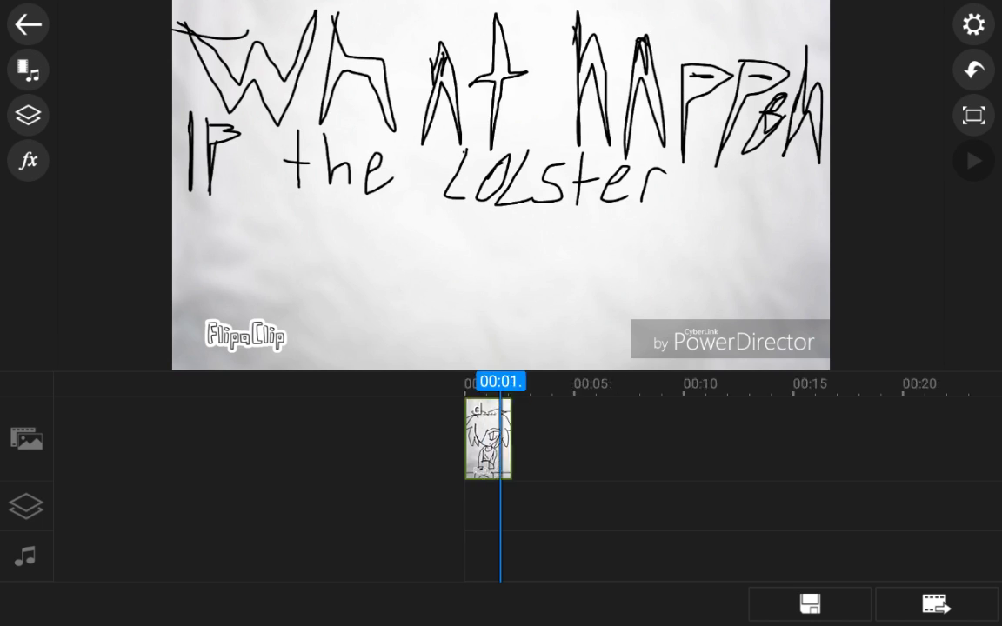
{"action": "scroll", "coordinate": [521, 487], "scroll_direction": "right", "scroll_amount": 10}
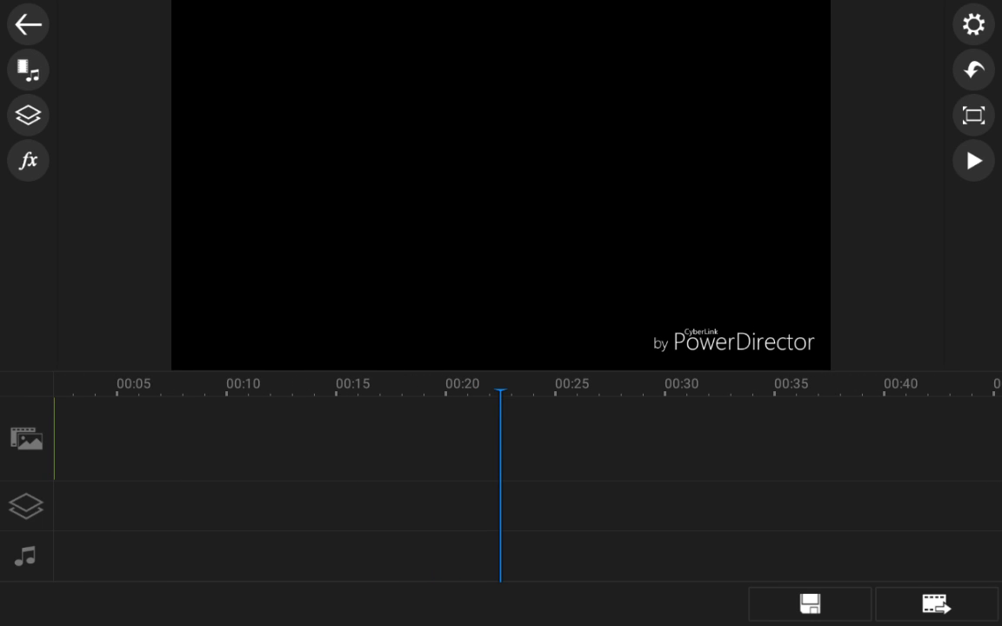
{"action": "scroll", "coordinate": [522, 487], "scroll_direction": "left", "scroll_amount": 10}
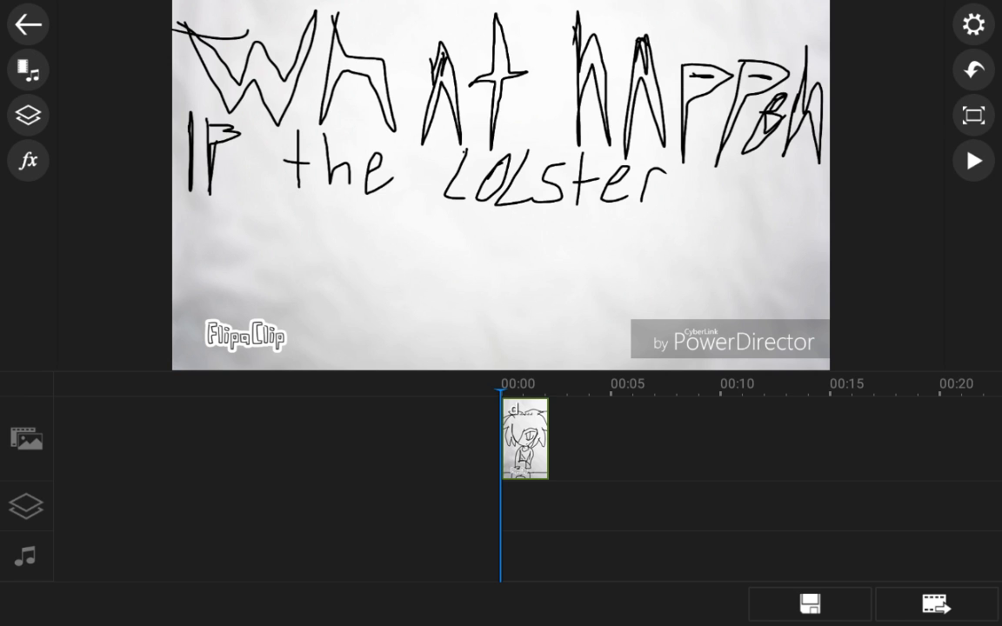
{"action": "key", "text": "alt+Tab"}
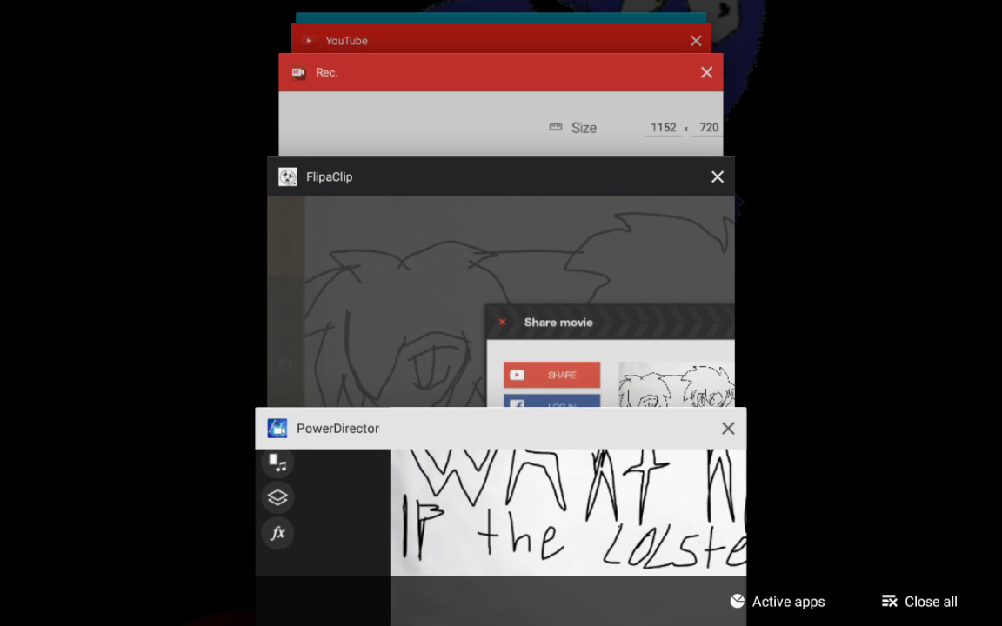
- Return to the PowerDirector editor and pull down the notification shade showing the recording
{"action": "key", "text": "alt+Tab"}
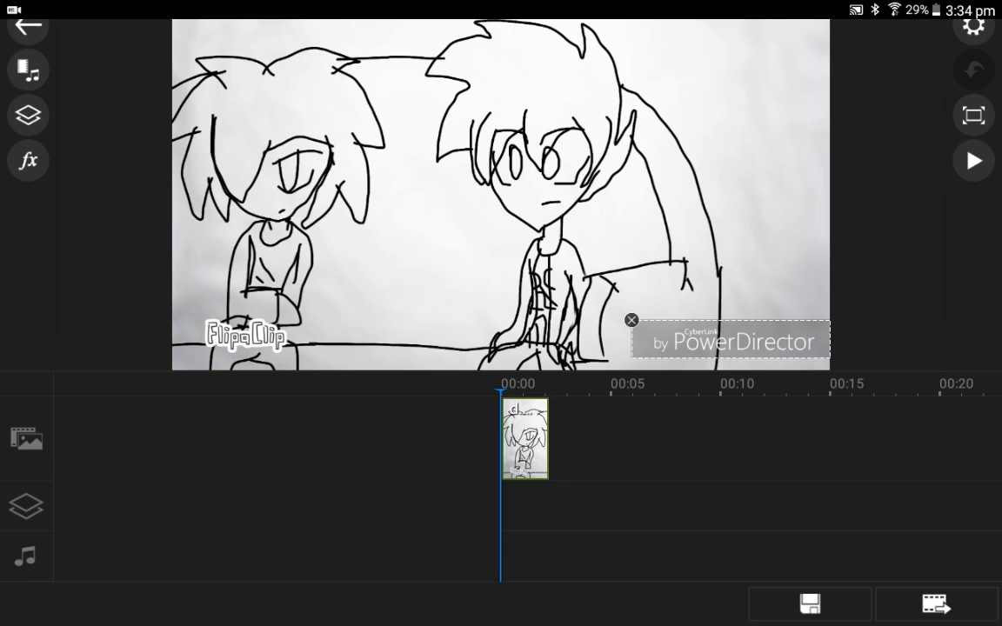
{"action": "left_click_drag", "start_coordinate": [501, 5], "coordinate": [500, 261]}
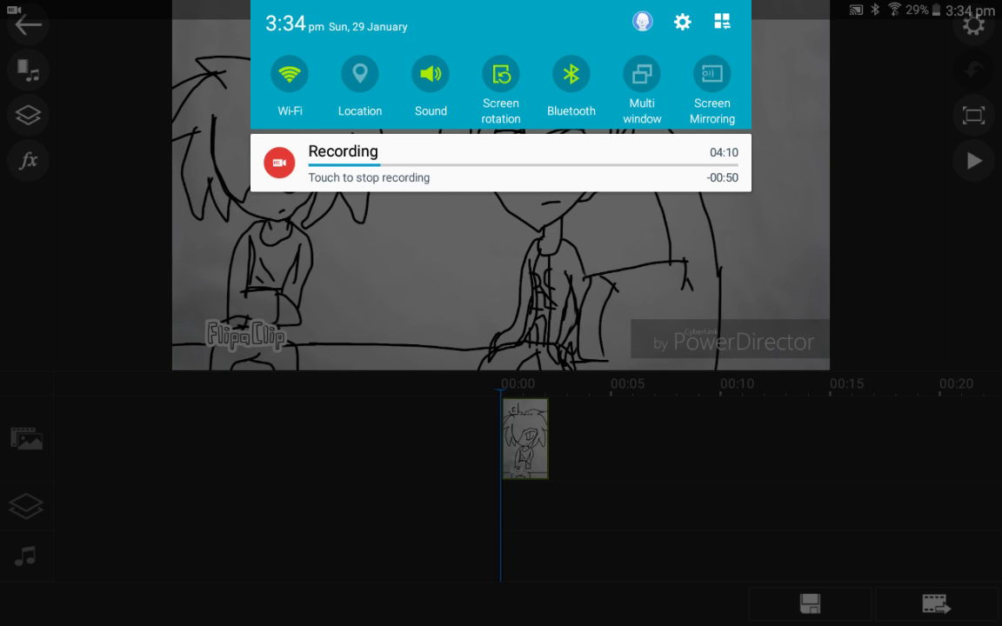